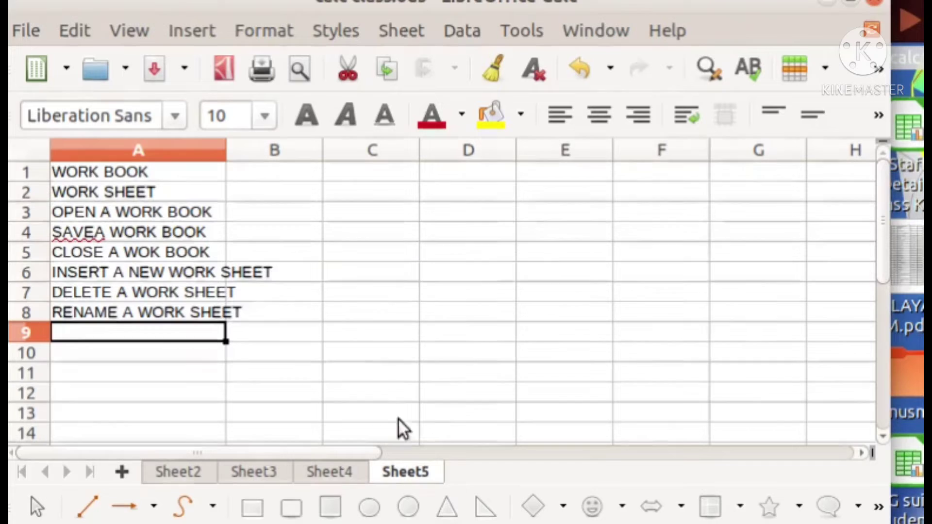
Look through the contents of Sheet2, Sheet3 and Sheet4 and return to the topic list on Sheet5
{"action": "left_click", "coordinate": [151, 174]}
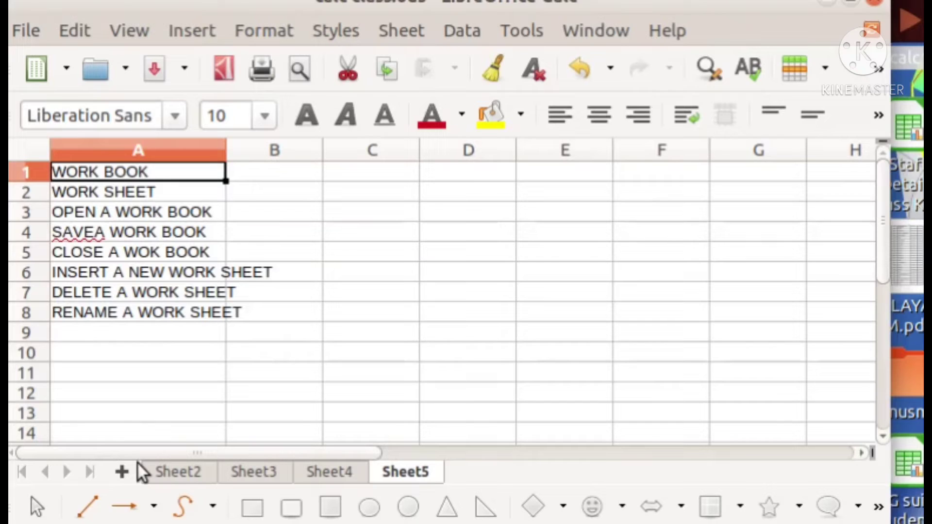
{"action": "left_click", "coordinate": [195, 472]}
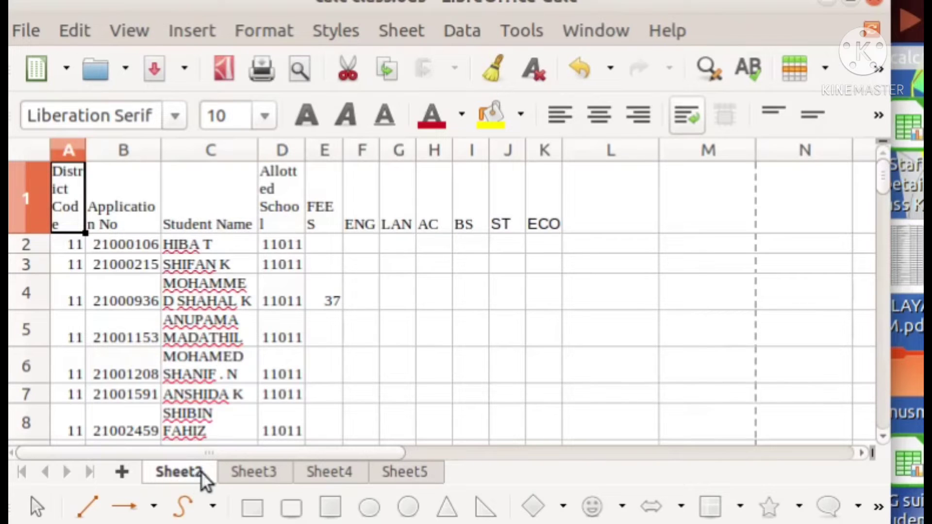
{"action": "left_click", "coordinate": [251, 475]}
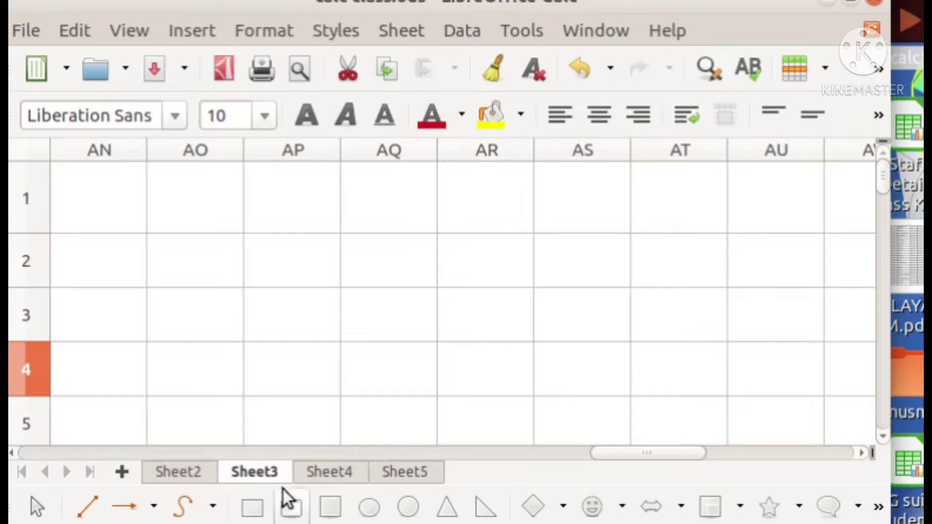
{"action": "left_click", "coordinate": [342, 470]}
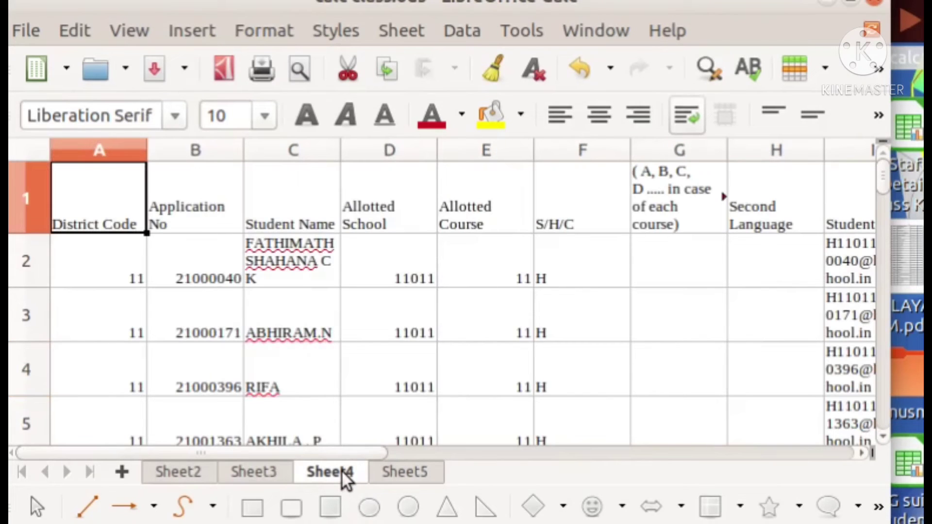
{"action": "left_click", "coordinate": [418, 472]}
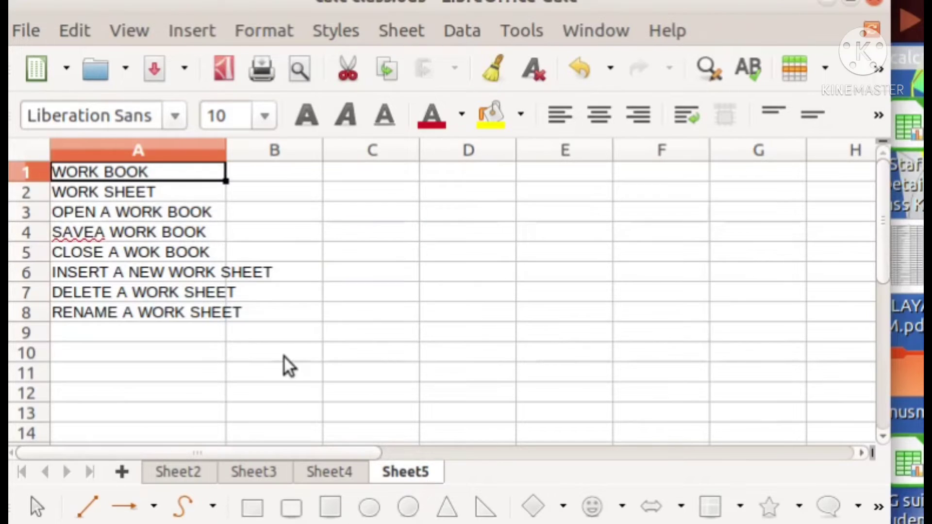
{"action": "left_click", "coordinate": [174, 190]}
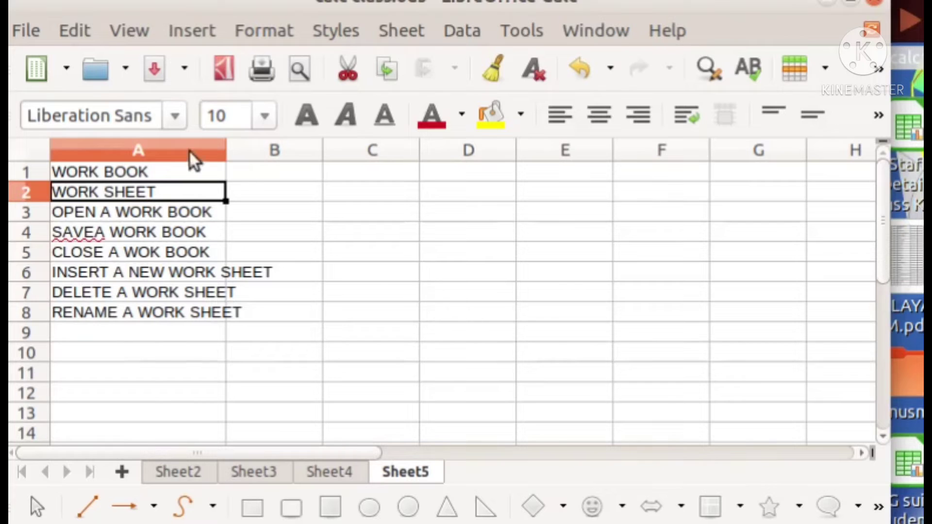
Create a new blank spreadsheet workbook
{"action": "left_click", "coordinate": [120, 217]}
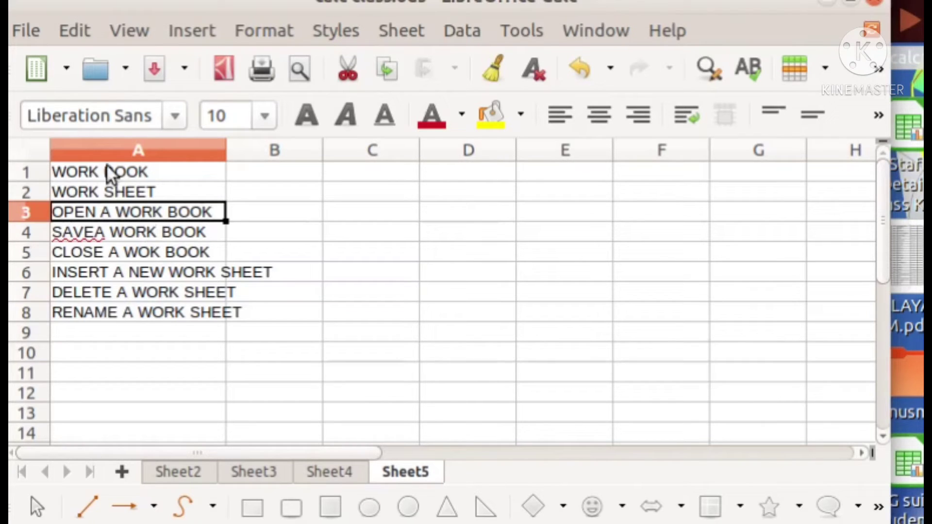
{"action": "left_click", "coordinate": [16, 30]}
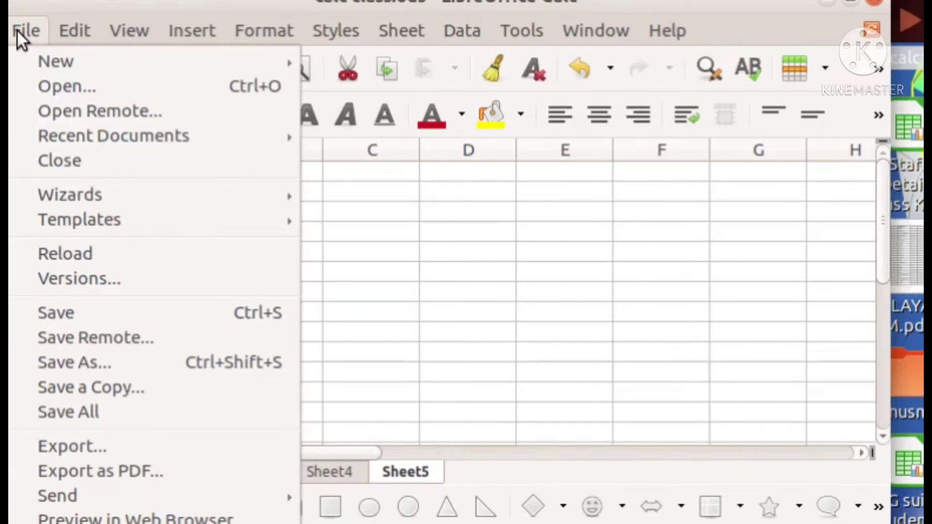
{"action": "mouse_move", "coordinate": [62, 63]}
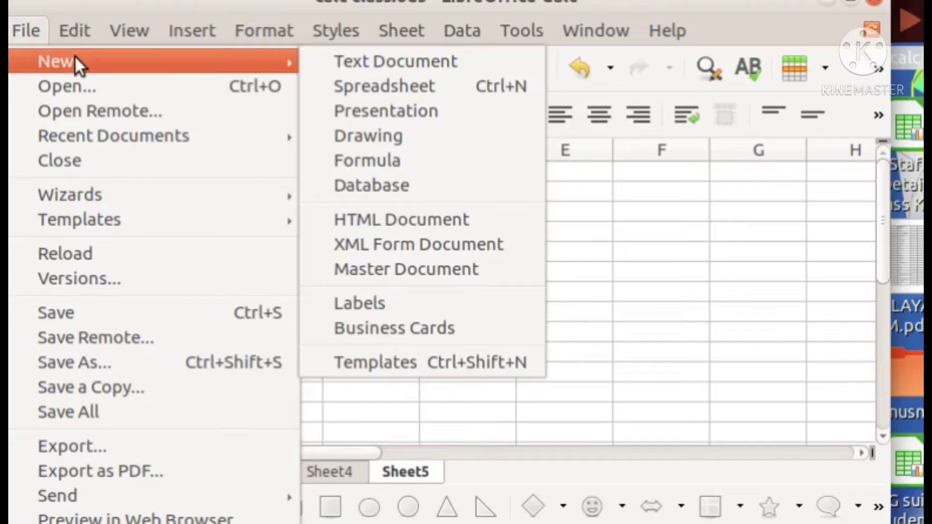
{"action": "left_click", "coordinate": [350, 88]}
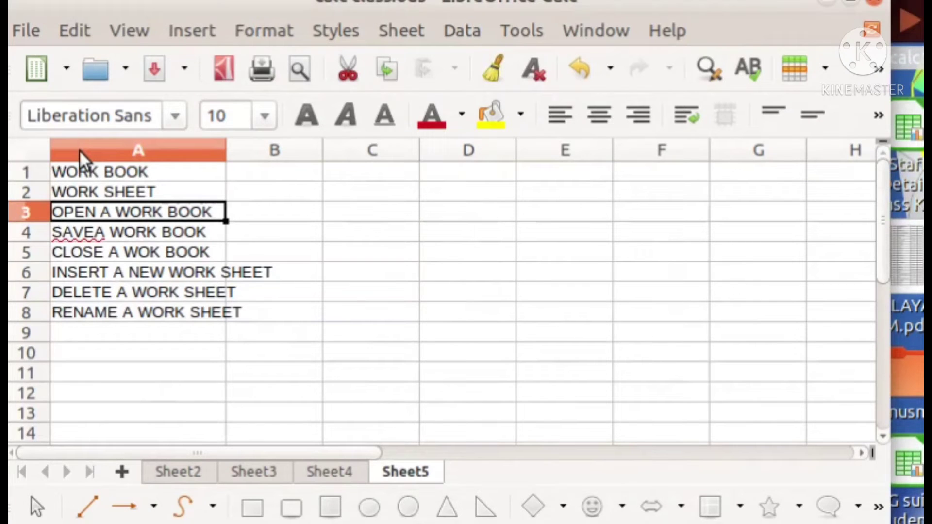
Browse the folders and files on the Desktop for an existing workbook to open
{"action": "left_click", "coordinate": [36, 38]}
{"action": "mouse_move", "coordinate": [87, 71]}
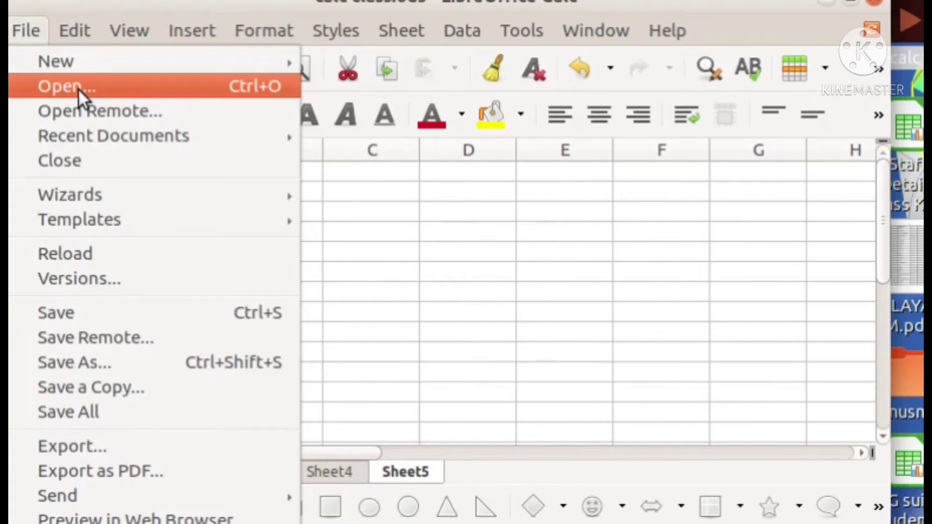
{"action": "left_click", "coordinate": [78, 88]}
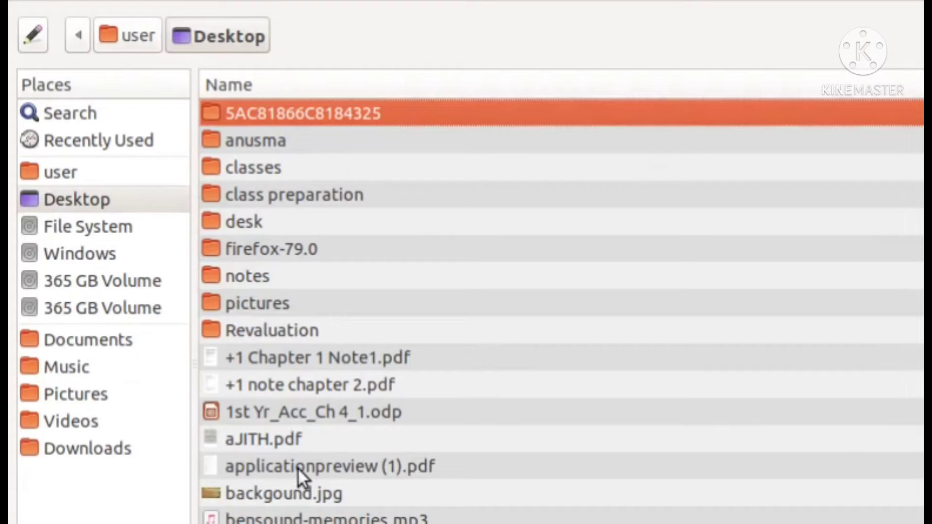
{"action": "key", "text": "Down"}
{"action": "key", "text": "Down"}
{"action": "key", "text": "Down"}
{"action": "key", "text": "Down"}
{"action": "key", "text": "Down"}
{"action": "key", "text": "Down"}
{"action": "key", "text": "Down"}
{"action": "key", "text": "Down"}
{"action": "key", "text": "Down"}
{"action": "key", "text": "Down"}
{"action": "key", "text": "Down"}
{"action": "key", "text": "Down"}
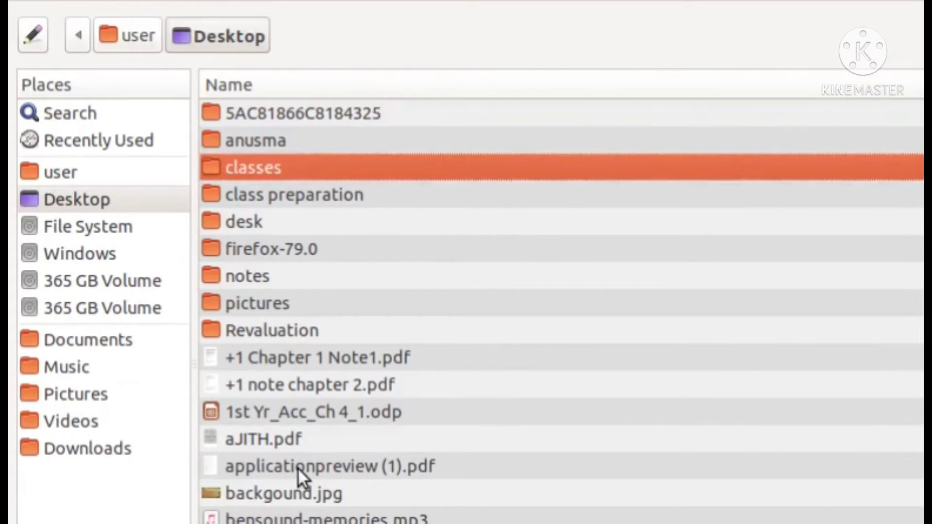
{"action": "key", "text": "Down"}
{"action": "key", "text": "Down"}
{"action": "key", "text": "Down"}
{"action": "key", "text": "Down"}
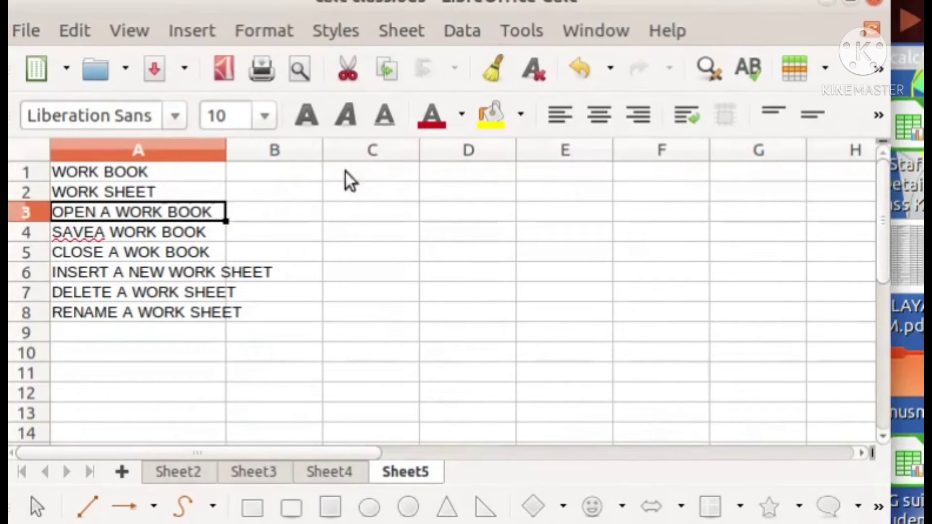
Try to save the workbook on the Desktop under the new name ASD
{"action": "left_click", "coordinate": [170, 239]}
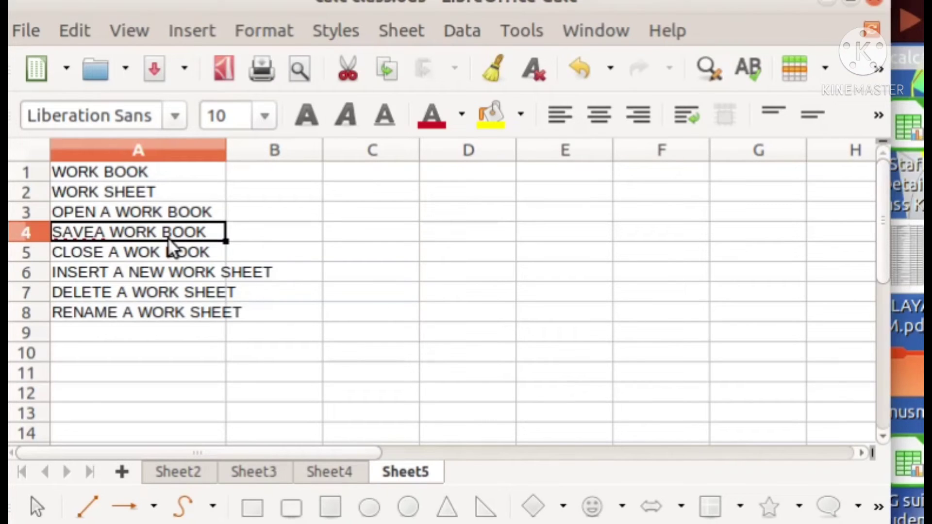
{"action": "left_click", "coordinate": [25, 31]}
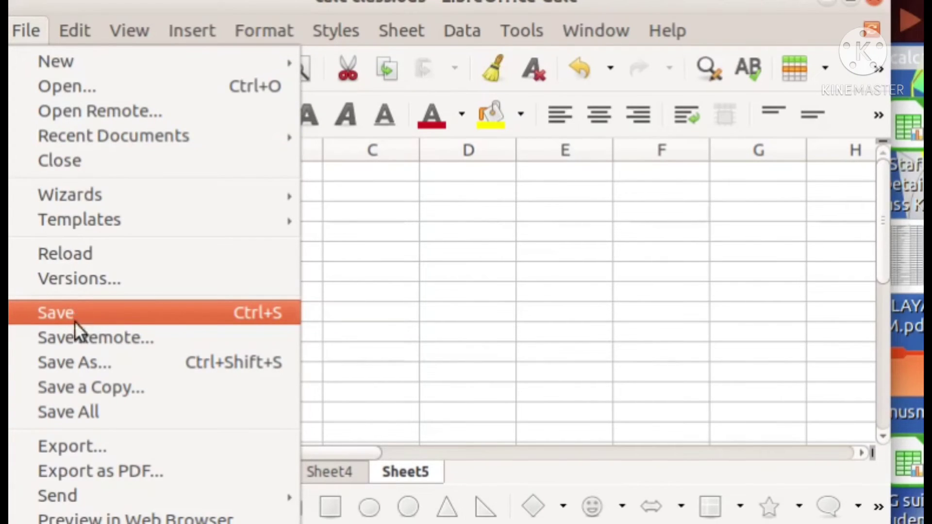
{"action": "left_click", "coordinate": [77, 365]}
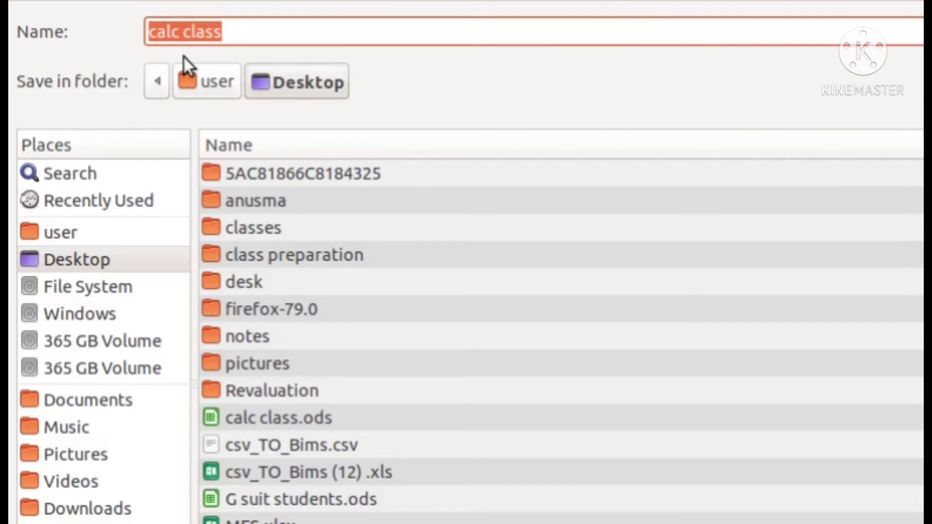
{"action": "type", "text": "ASD"}
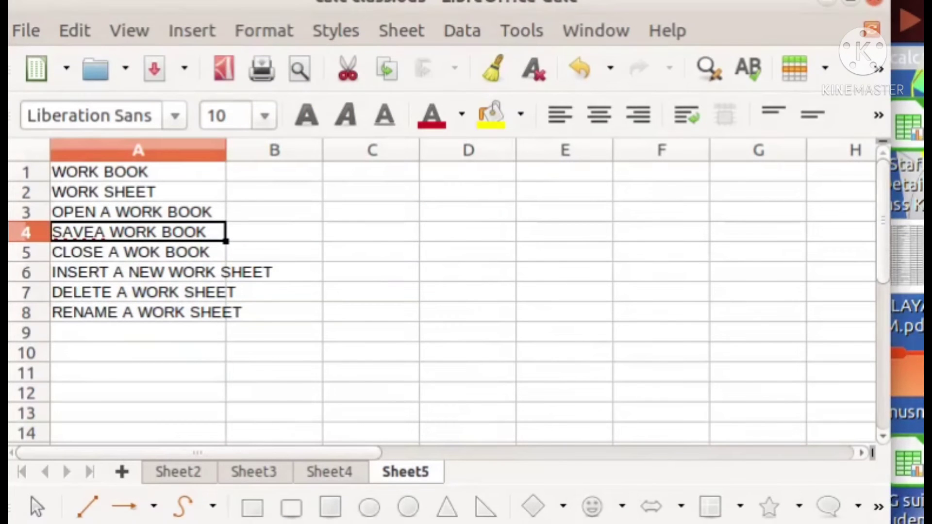
Save the current workbook to its existing file
{"action": "left_click", "coordinate": [21, 19]}
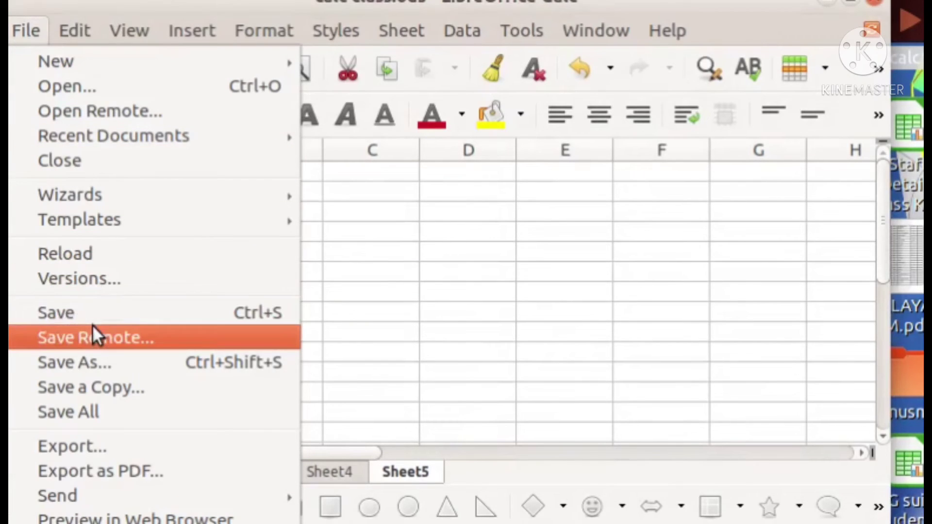
{"action": "left_click", "coordinate": [88, 312]}
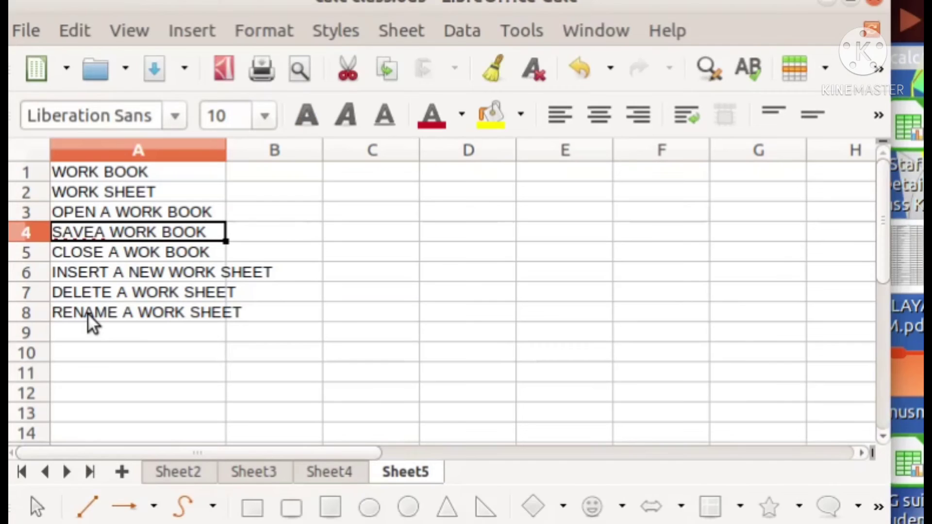
{"action": "left_click", "coordinate": [26, 32]}
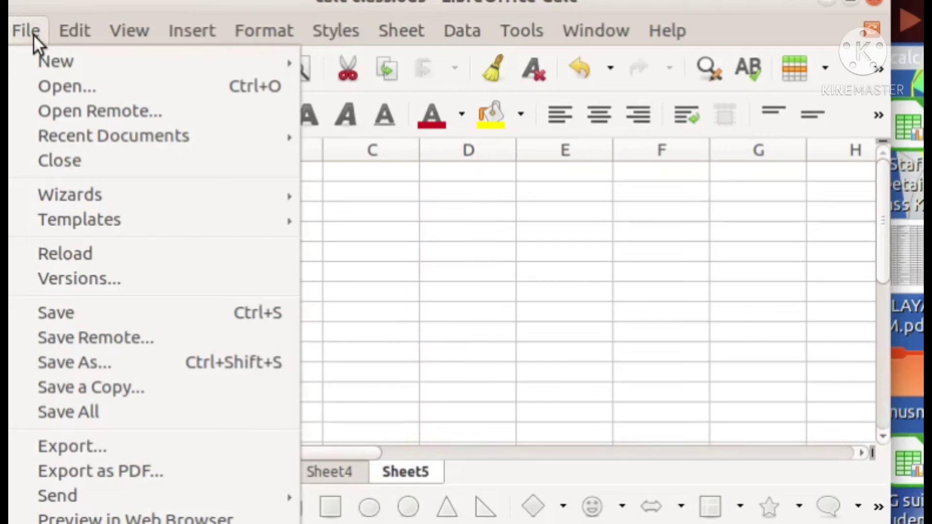
{"action": "left_click", "coordinate": [44, 367]}
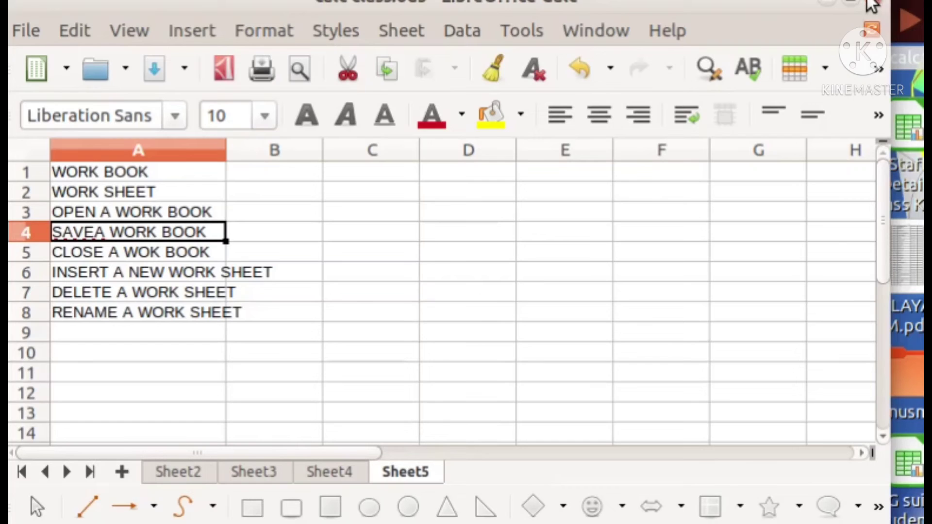
{"action": "left_click", "coordinate": [21, 30]}
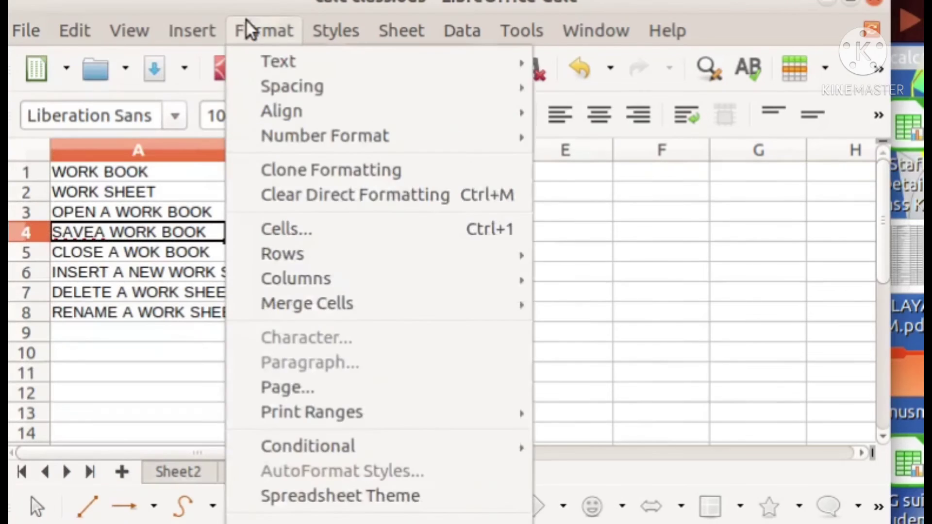
{"action": "left_click", "coordinate": [662, 348]}
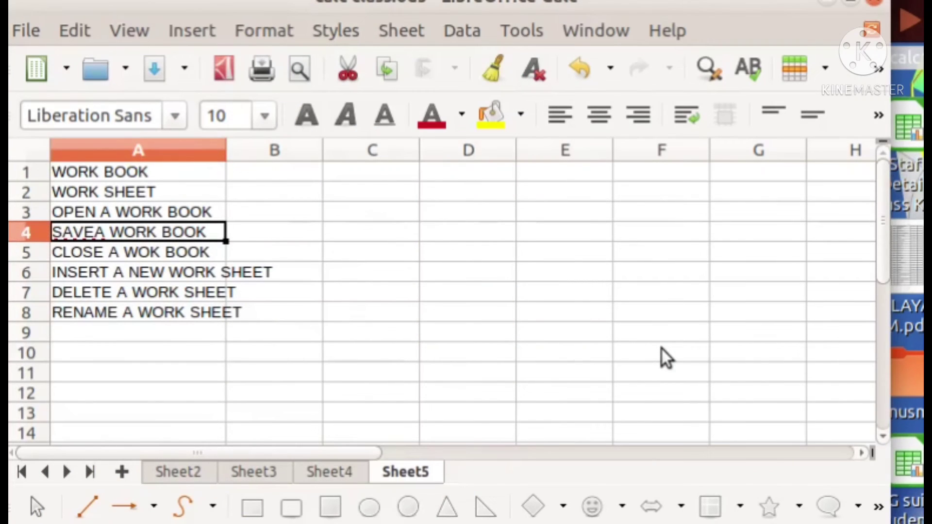
Insert two new blank worksheets after Sheet5
{"action": "left_click", "coordinate": [158, 273]}
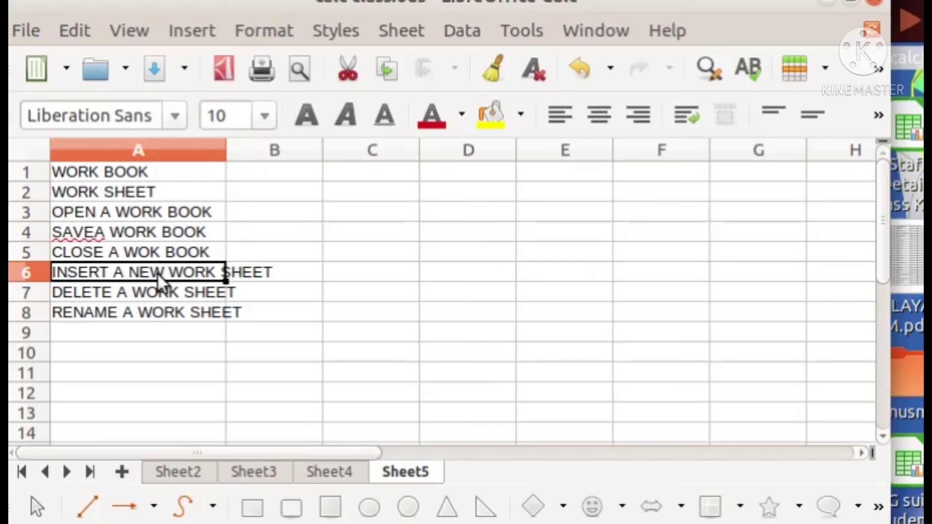
{"action": "left_click", "coordinate": [123, 471]}
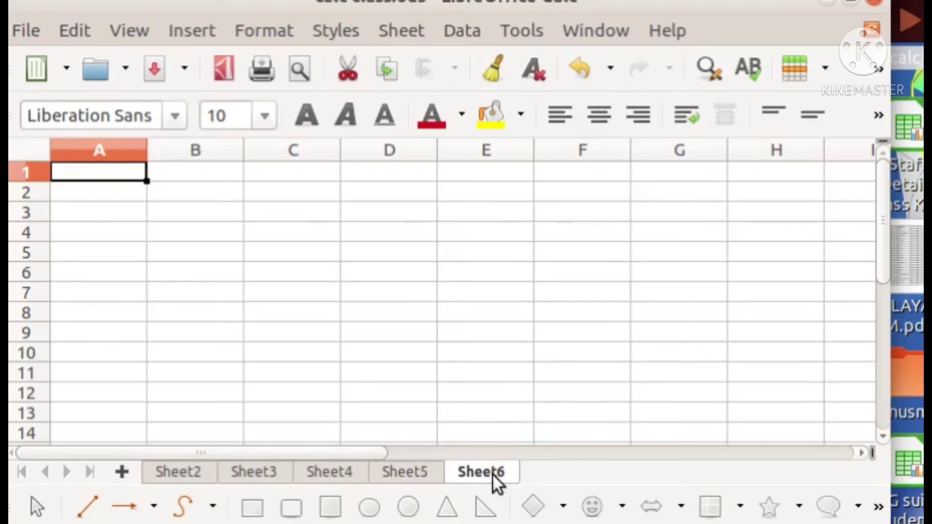
{"action": "left_click", "coordinate": [122, 471]}
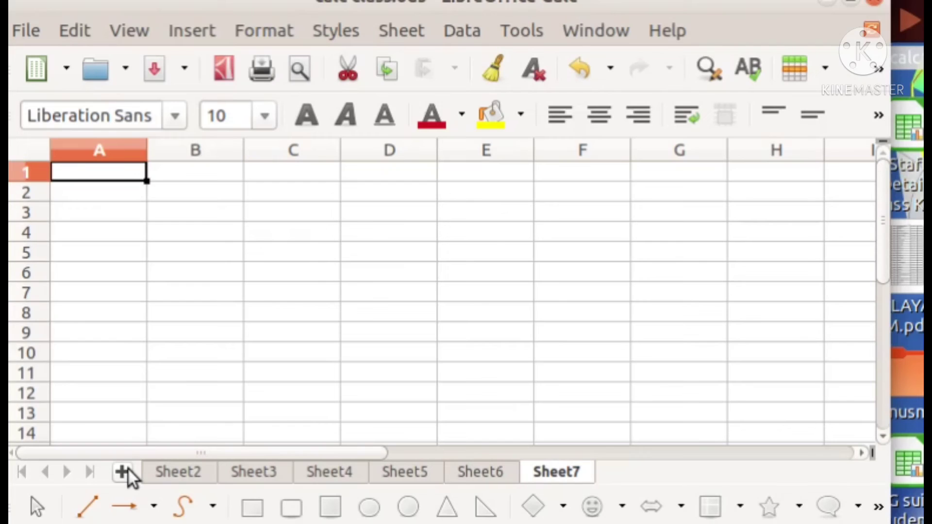
Rename the worksheet Sheet2 to COMMERCE
{"action": "left_click", "coordinate": [181, 472]}
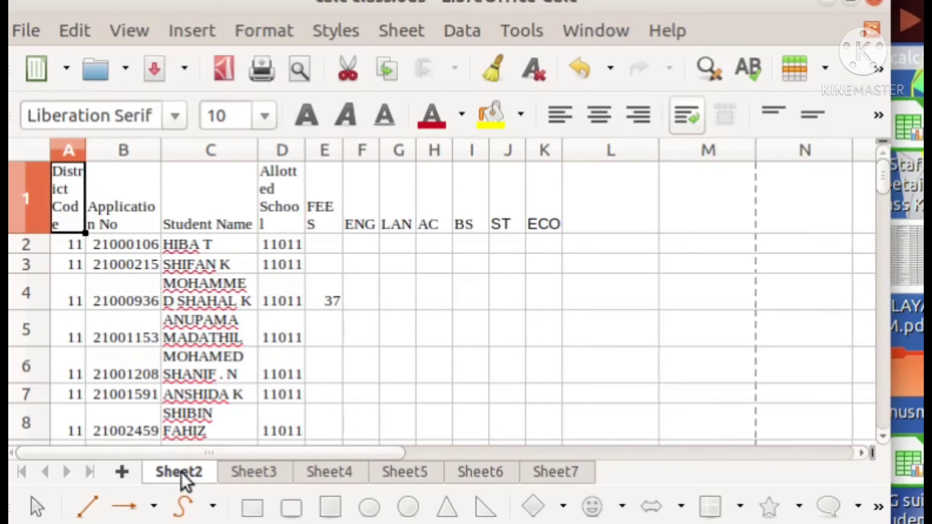
{"action": "right_click", "coordinate": [180, 472]}
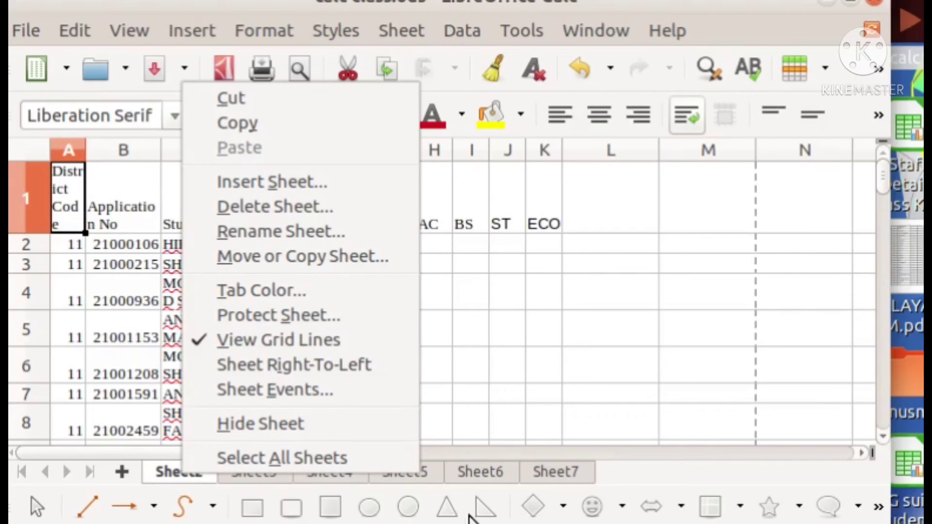
{"action": "left_click", "coordinate": [593, 335]}
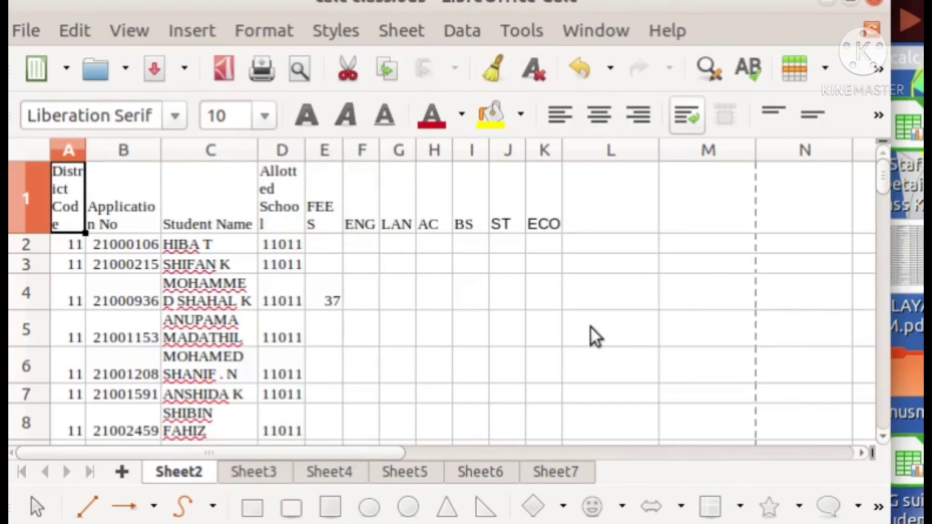
{"action": "right_click", "coordinate": [169, 473]}
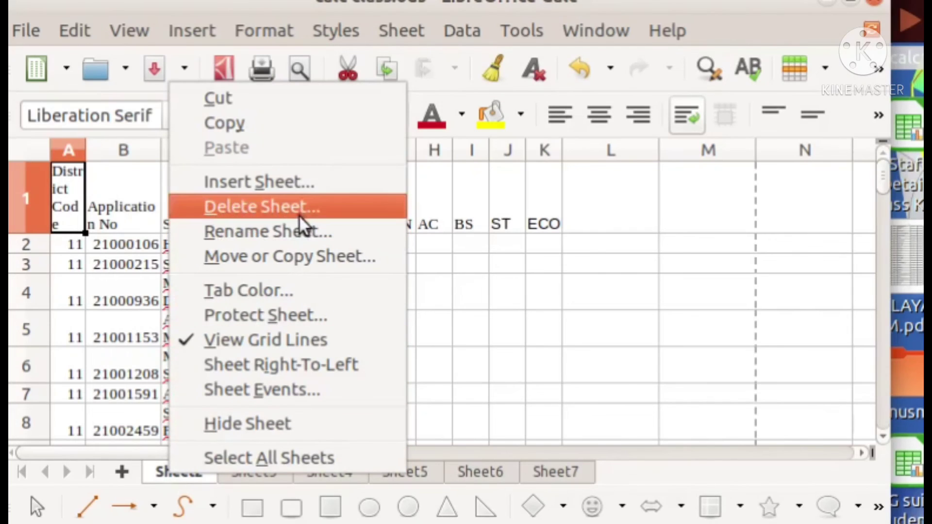
{"action": "left_click", "coordinate": [292, 239]}
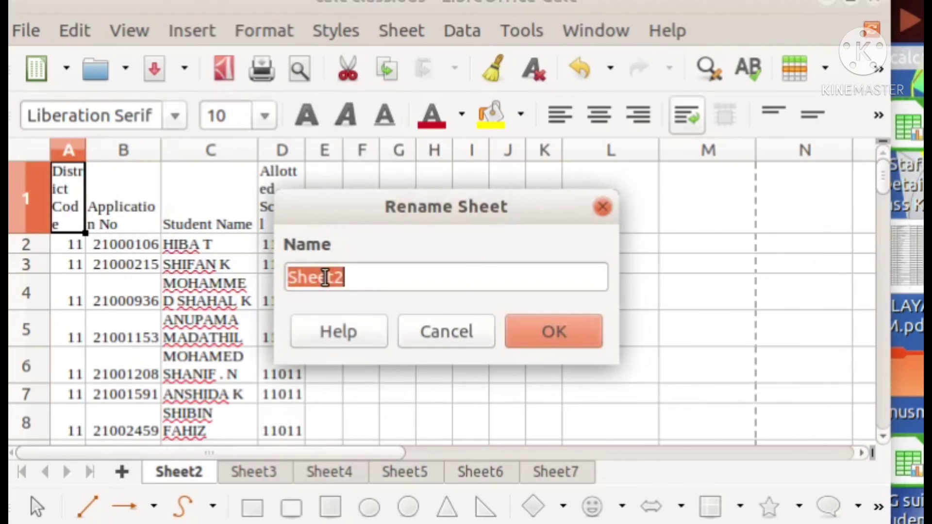
{"action": "key", "text": "BackSpace"}
{"action": "type", "text": "CO"}
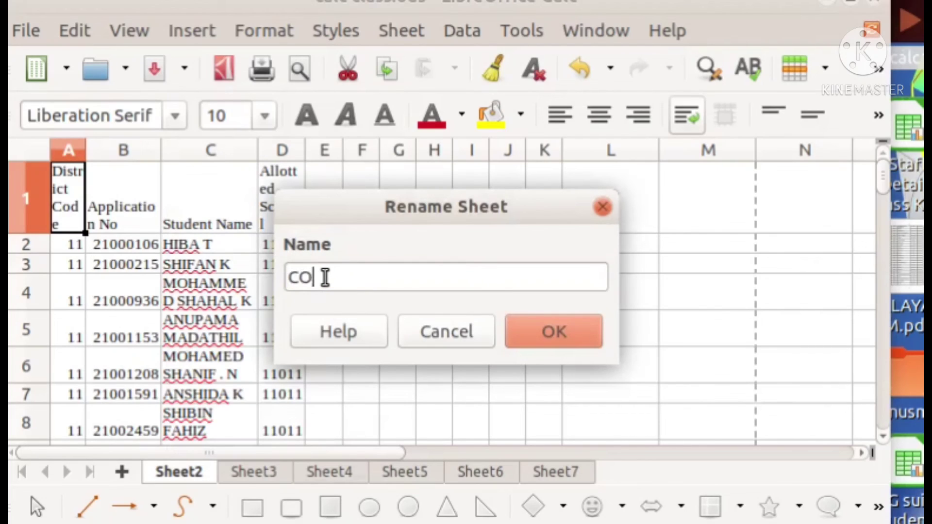
{"action": "type", "text": "MMERC"}
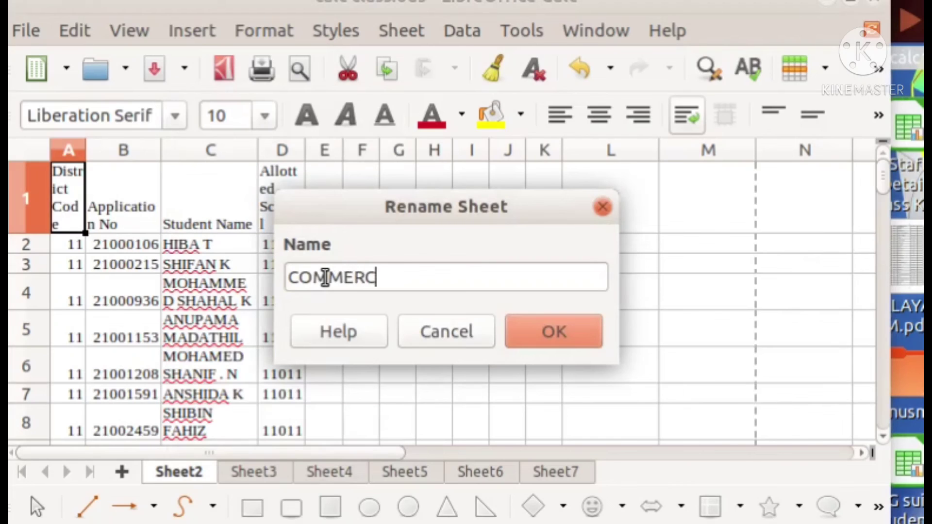
{"action": "type", "text": "E"}
{"action": "left_click", "coordinate": [572, 342]}
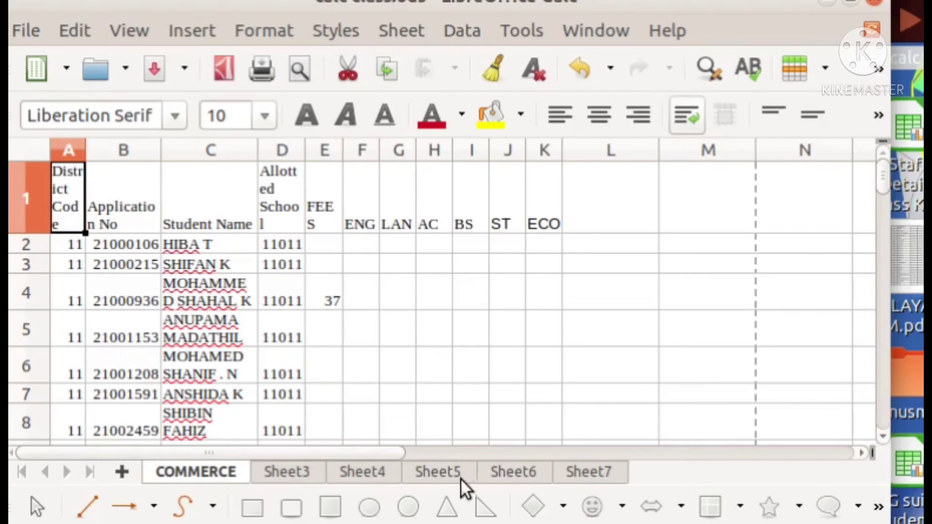
Delete the blank worksheet Sheet7 from the workbook, confirm the deletion, and return to Sheet5
{"action": "left_click", "coordinate": [436, 473]}
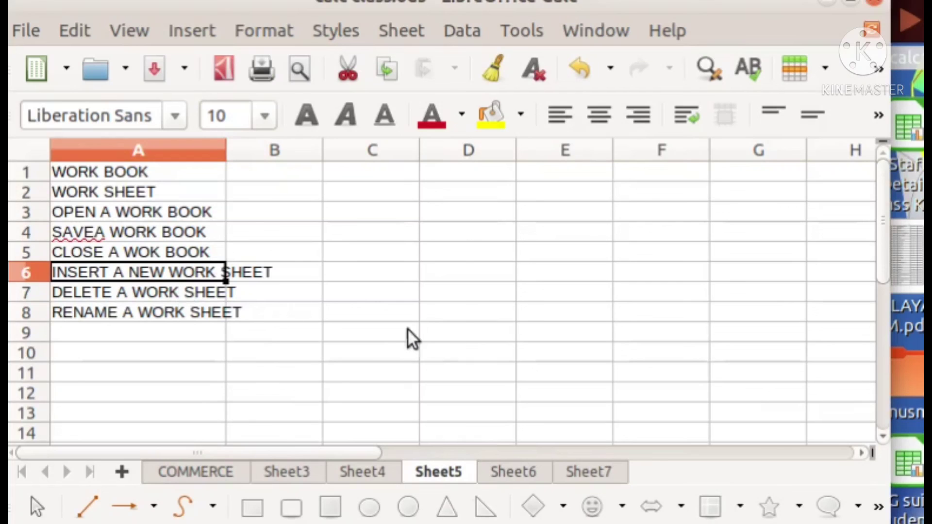
{"action": "right_click", "coordinate": [597, 474]}
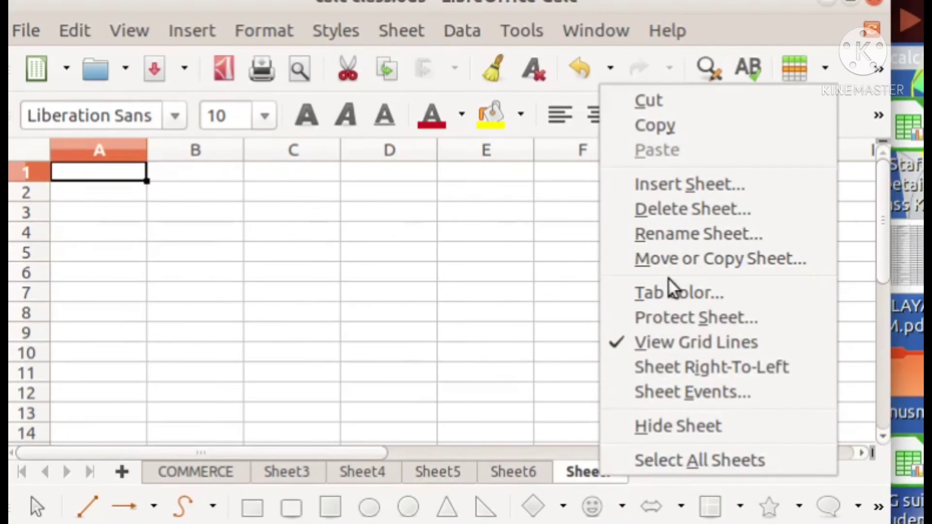
{"action": "left_click", "coordinate": [671, 209]}
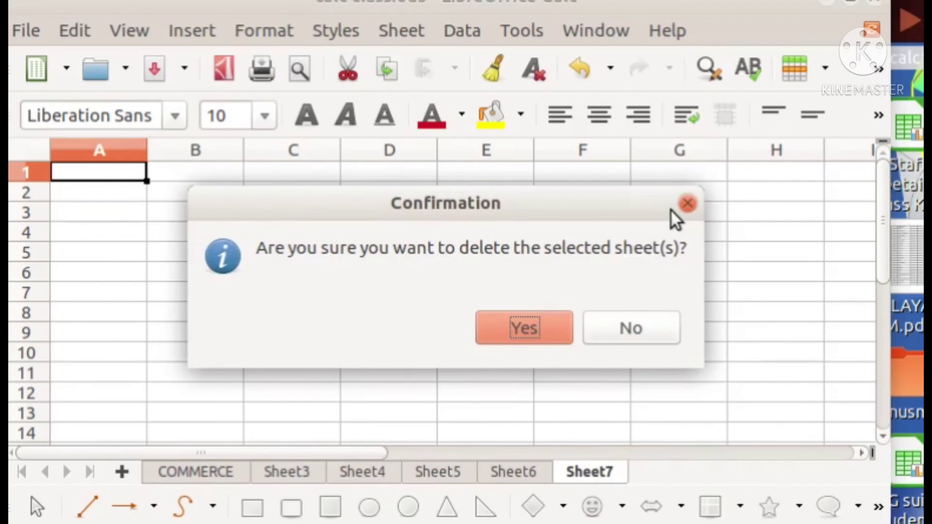
{"action": "left_click", "coordinate": [530, 332]}
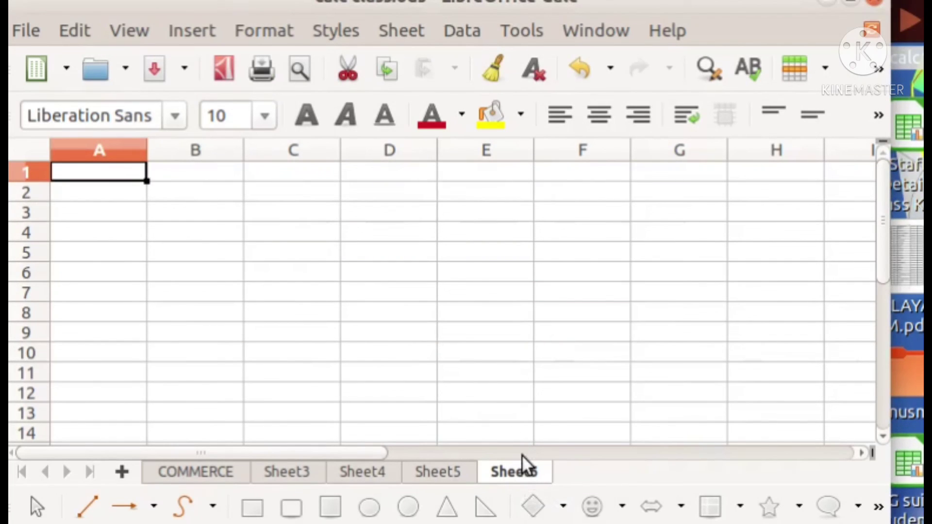
{"action": "left_click", "coordinate": [438, 474]}
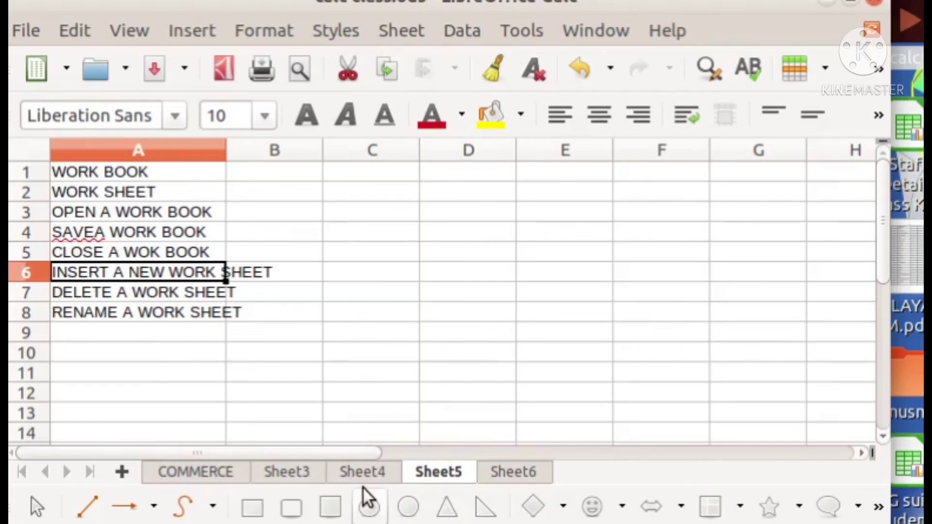
Delete the worksheet Sheet3, confirm the deletion, and go back to the topic list on Sheet5
{"action": "left_click", "coordinate": [299, 473]}
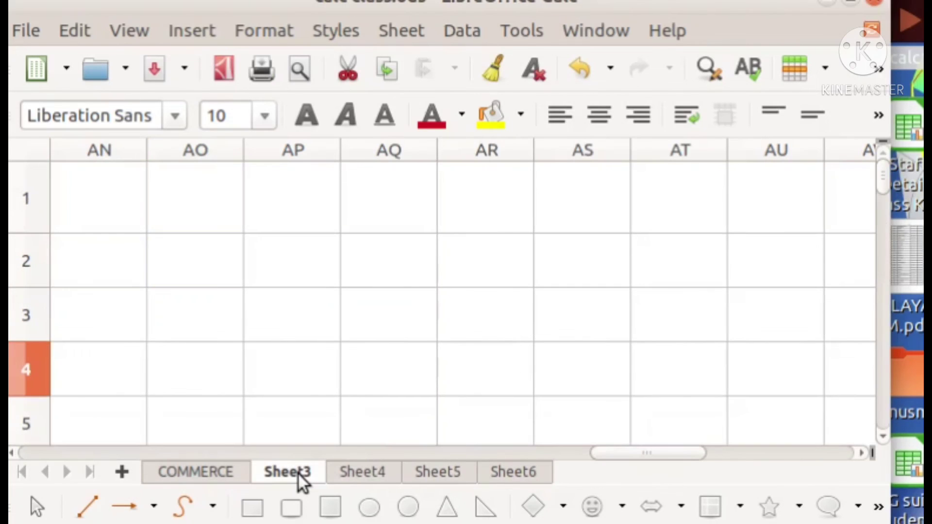
{"action": "right_click", "coordinate": [298, 472]}
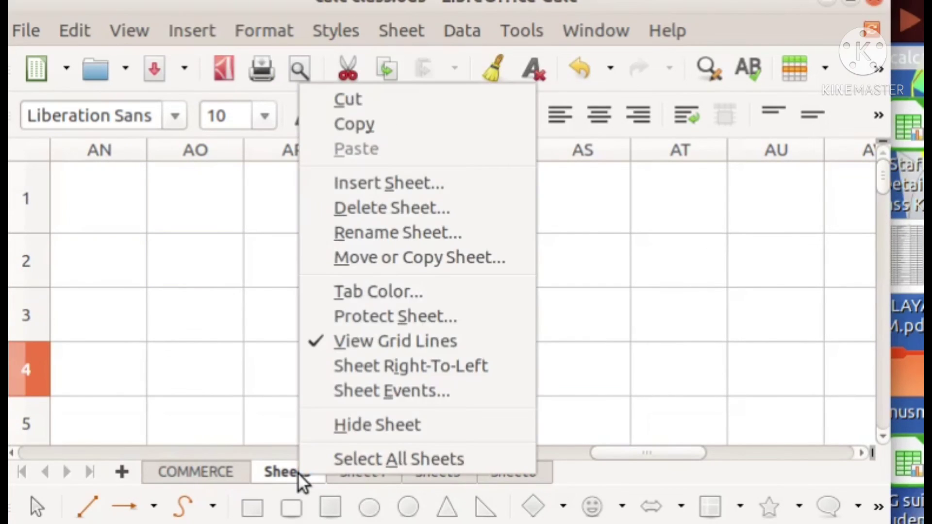
{"action": "left_click", "coordinate": [368, 209]}
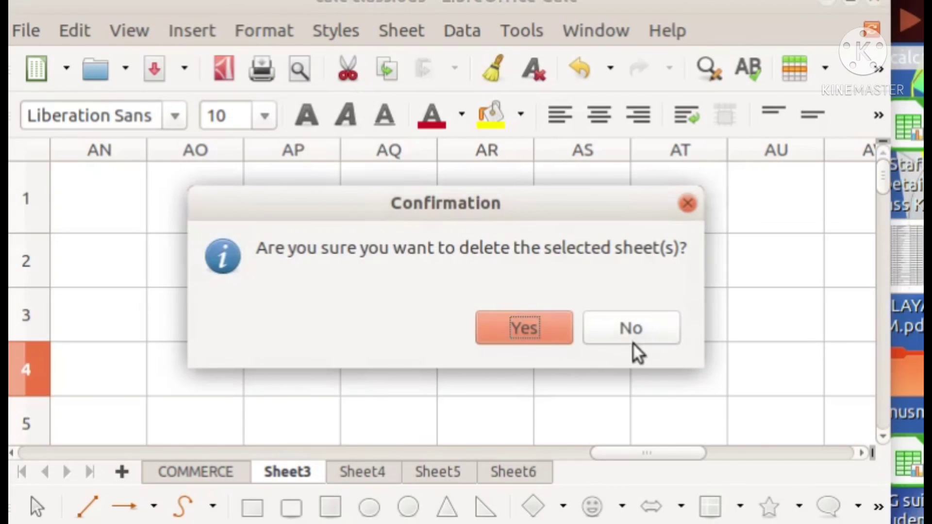
{"action": "left_click", "coordinate": [513, 335]}
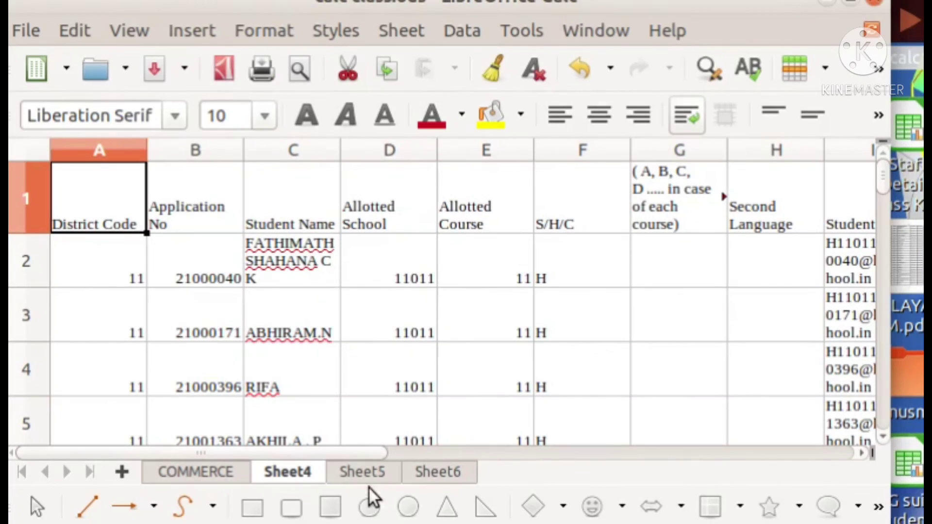
{"action": "left_click", "coordinate": [369, 472]}
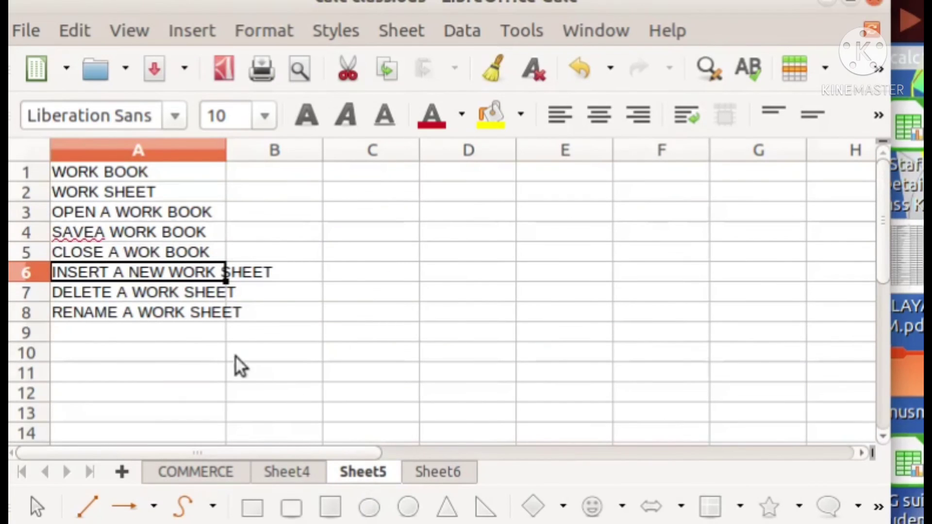